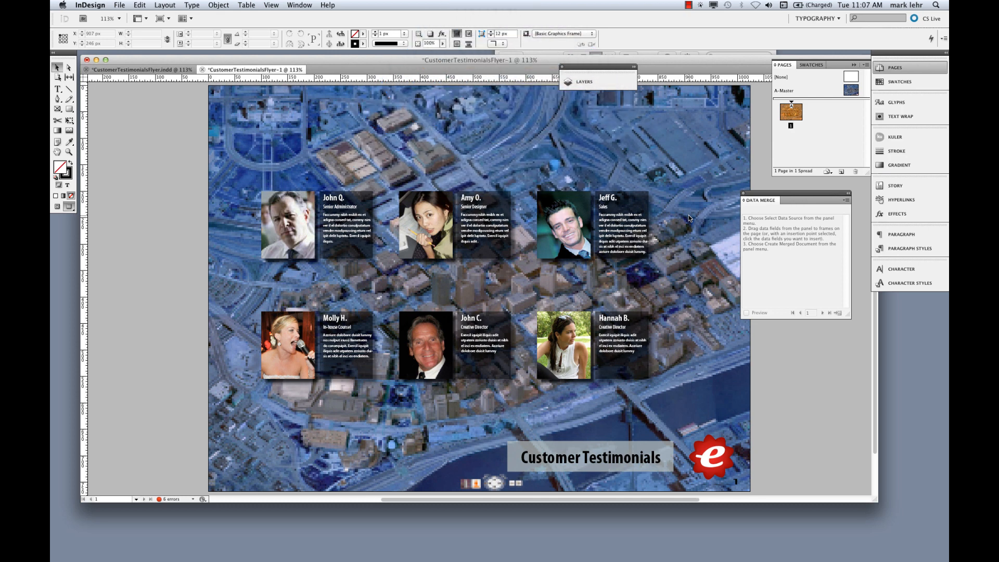
# Switch to the CustomerTestimonials.txt spreadsheet in Excel and replace the first name and last initial of the customer in row 4
pyautogui.press('super+Tab')
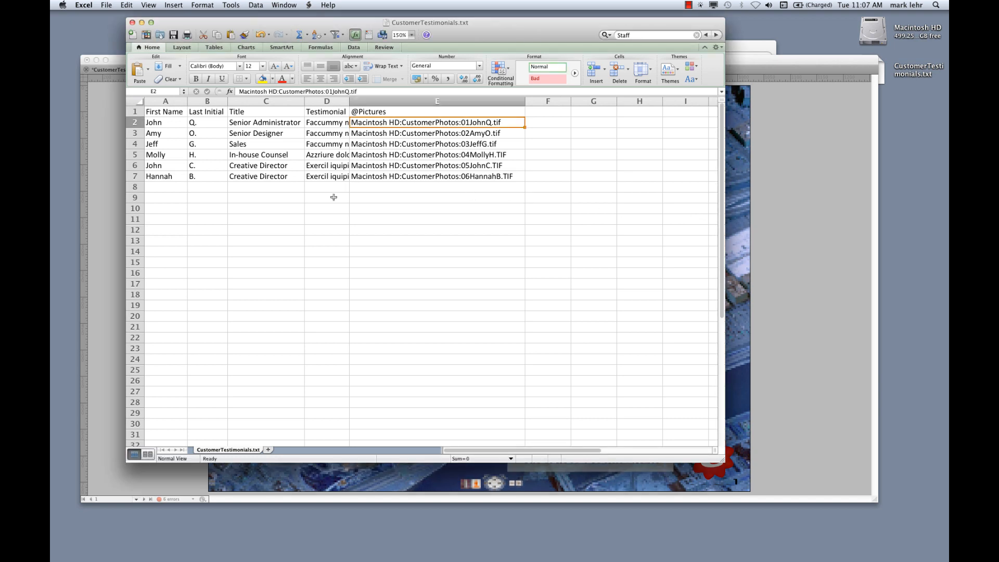
pyautogui.click(162, 144)
pyautogui.doubleClick(162, 144)
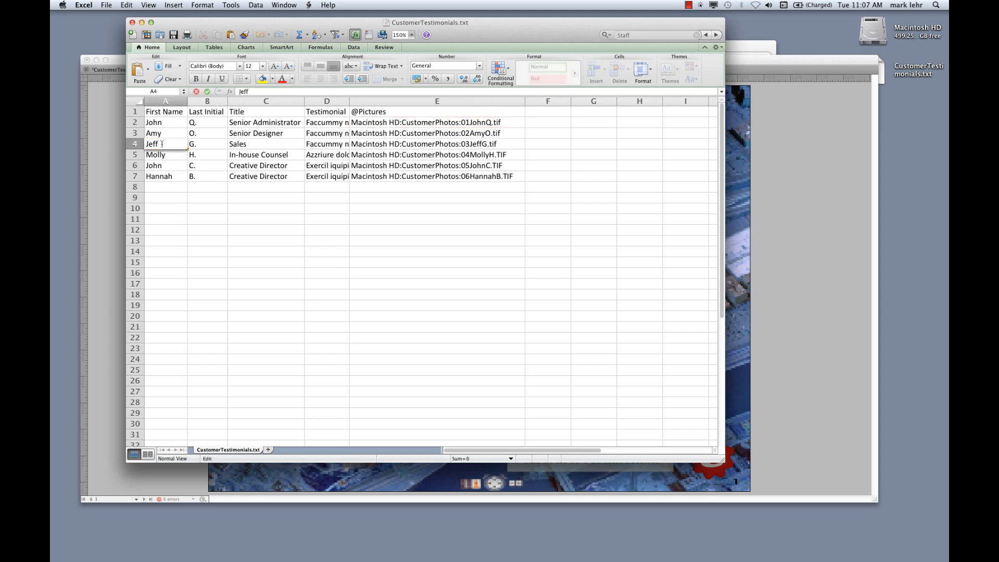
pyautogui.moveTo(162, 145); pyautogui.dragTo(124, 137)
pyautogui.write('M')
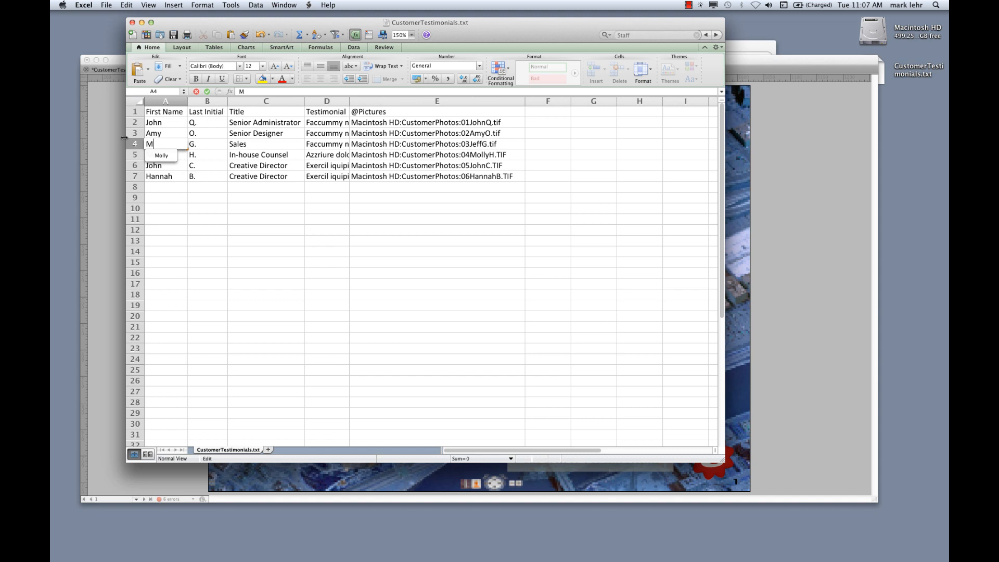
pyautogui.write('ark')
pyautogui.press('Tab')
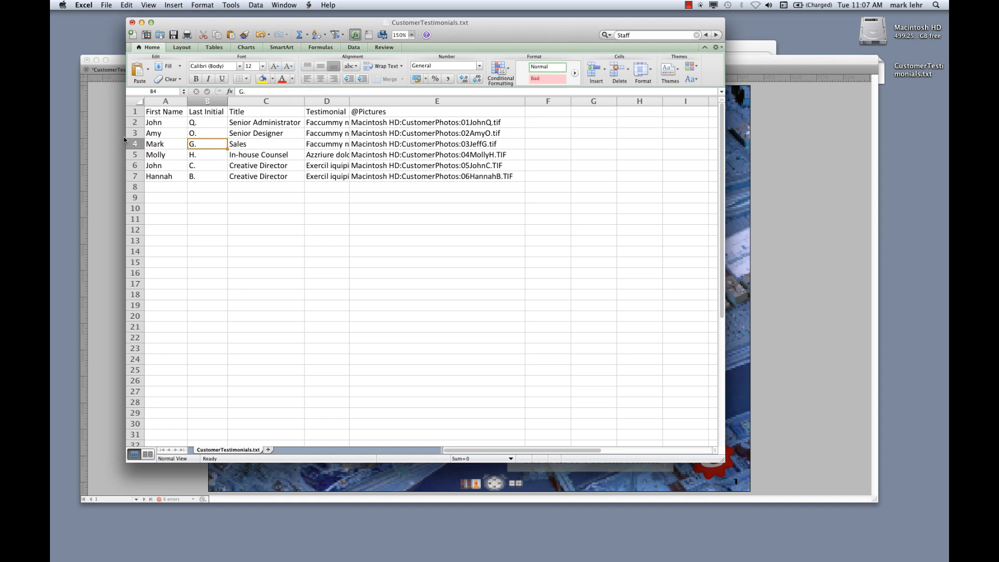
pyautogui.write('L.')
pyautogui.press('Tab')
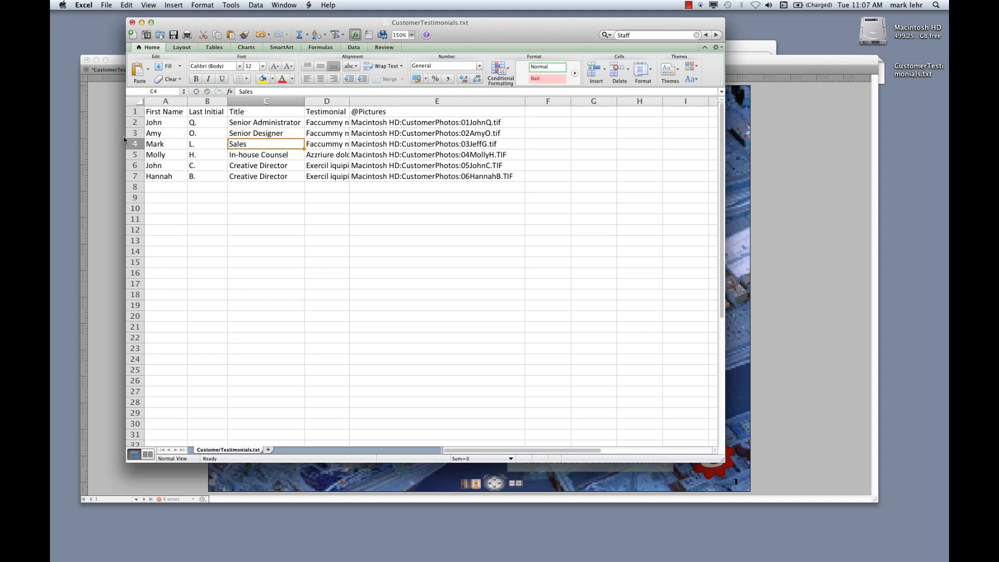
# Set the row 4 title to "Mentor" and overwrite the opening words of its testimonial with the filler text "fd fsdf s"
pyautogui.write('Men')
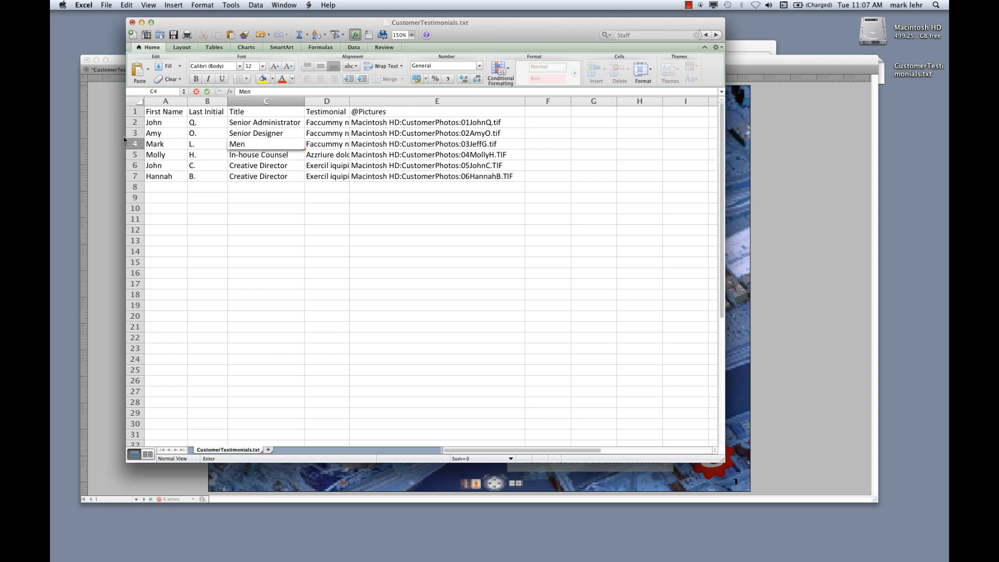
pyautogui.write('tor')
pyautogui.click(310, 144)
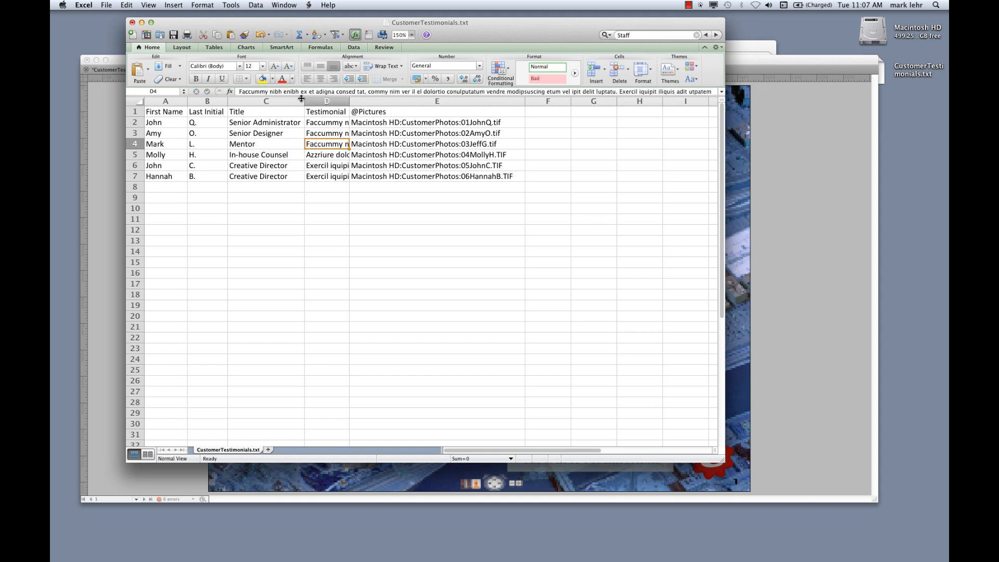
pyautogui.moveTo(301, 91); pyautogui.dragTo(224, 83)
pyautogui.write('f')
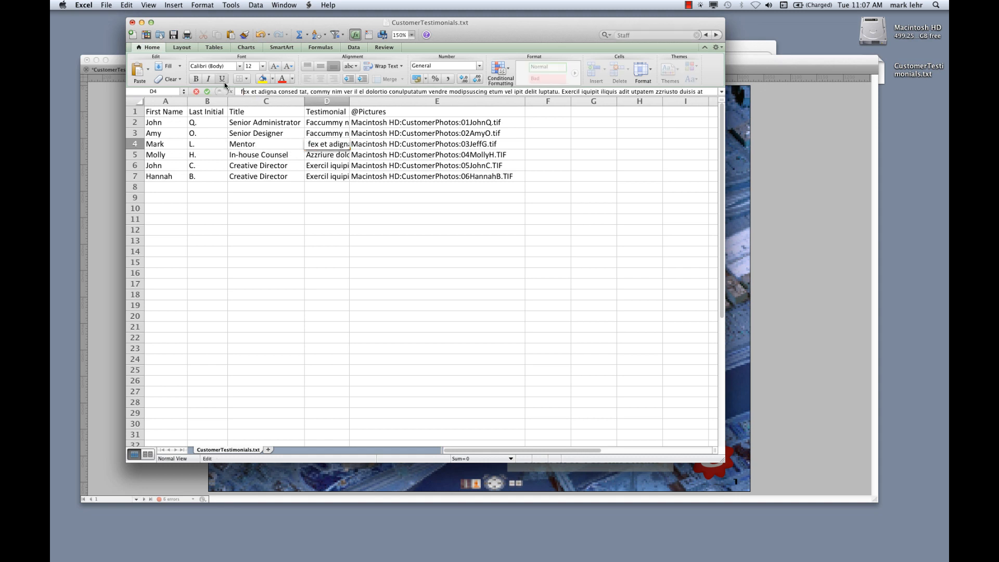
pyautogui.write('d fsdf s')
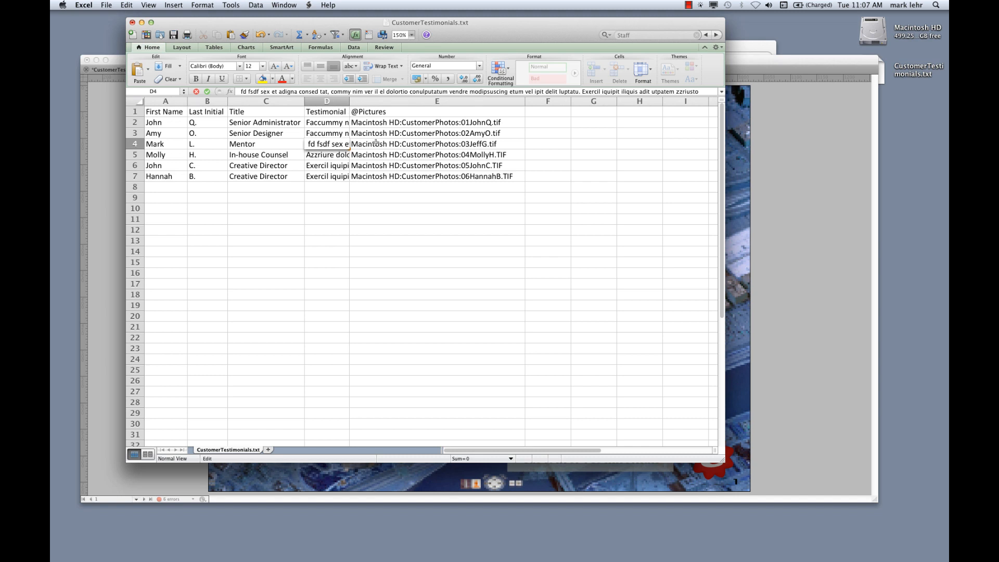
pyautogui.click(376, 145)
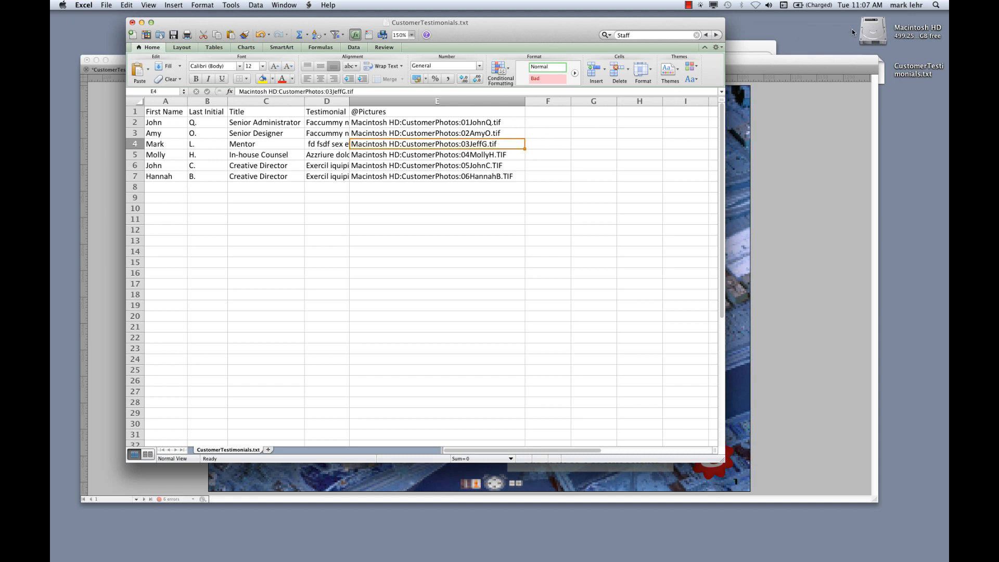
pyautogui.doubleClick(875, 32)
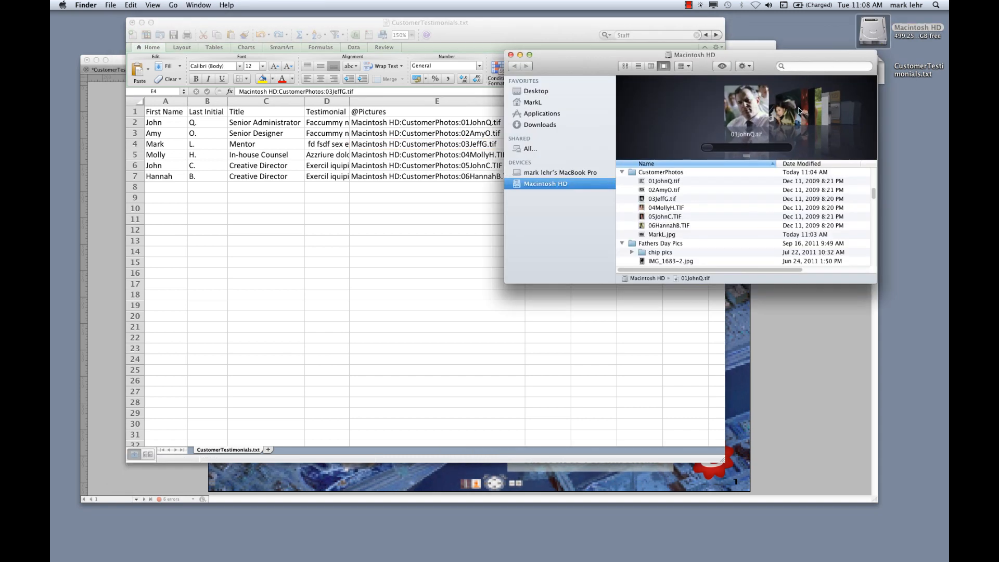
pyautogui.click(665, 235)
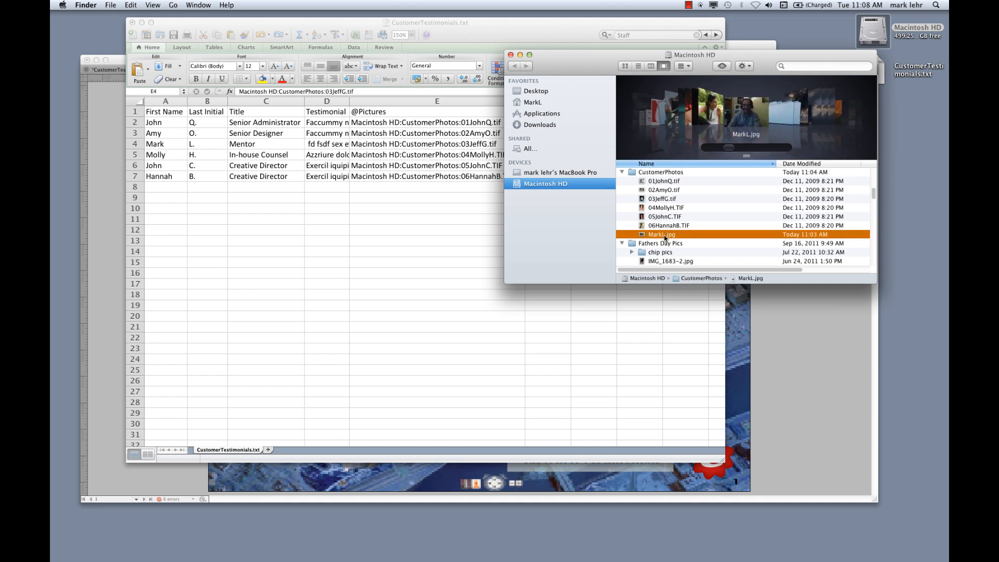
pyautogui.click(664, 234)
pyautogui.click(510, 54)
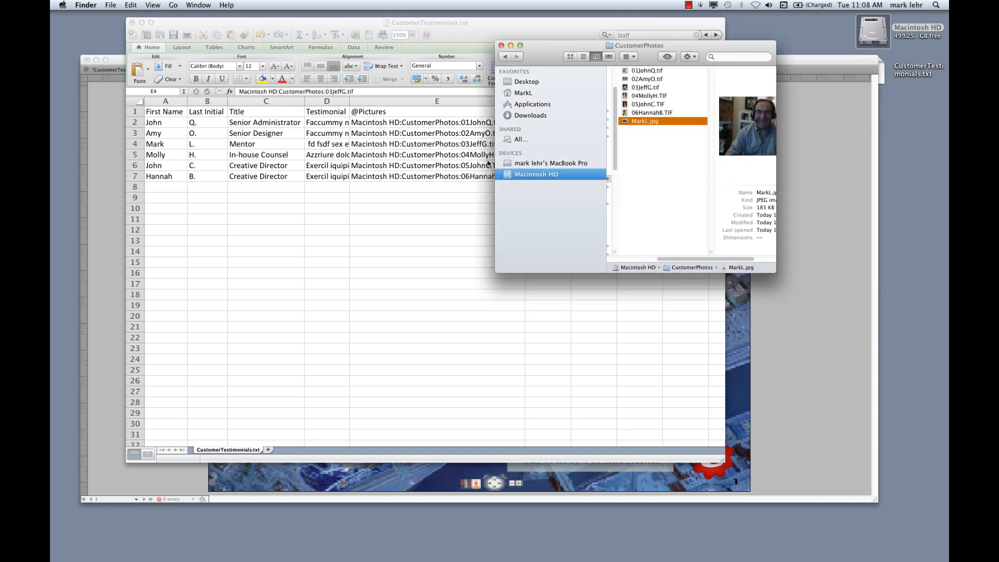
# Change the file name at the end of the row 4 picture path in E4 to MarkL.jpg
pyautogui.click(468, 211)
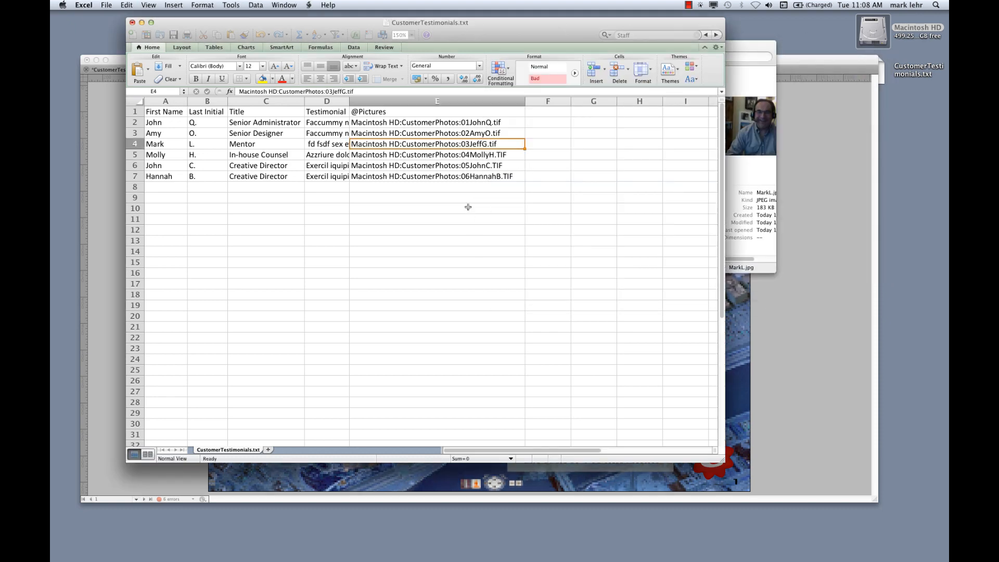
pyautogui.doubleClick(478, 143)
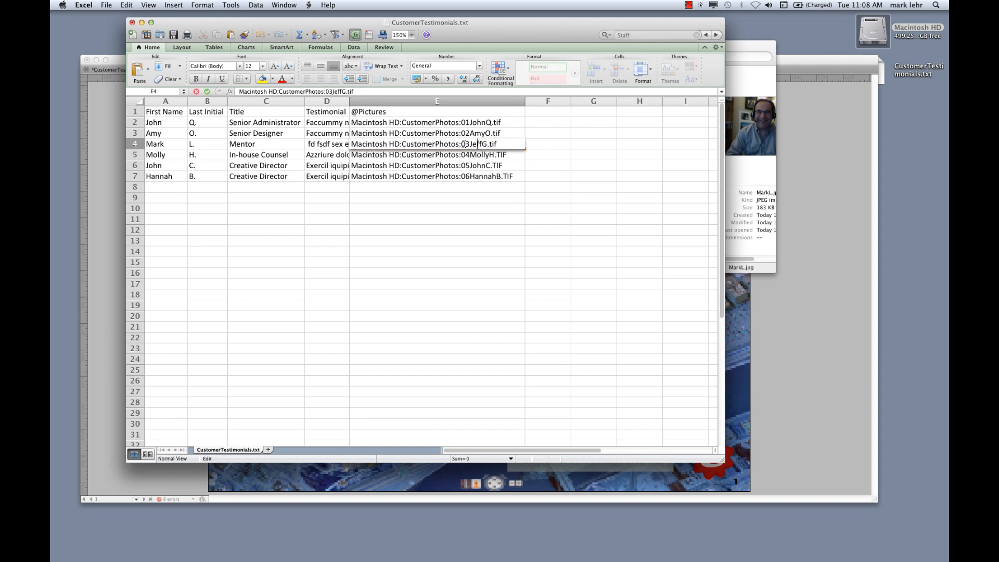
pyautogui.moveTo(461, 144); pyautogui.dragTo(525, 145)
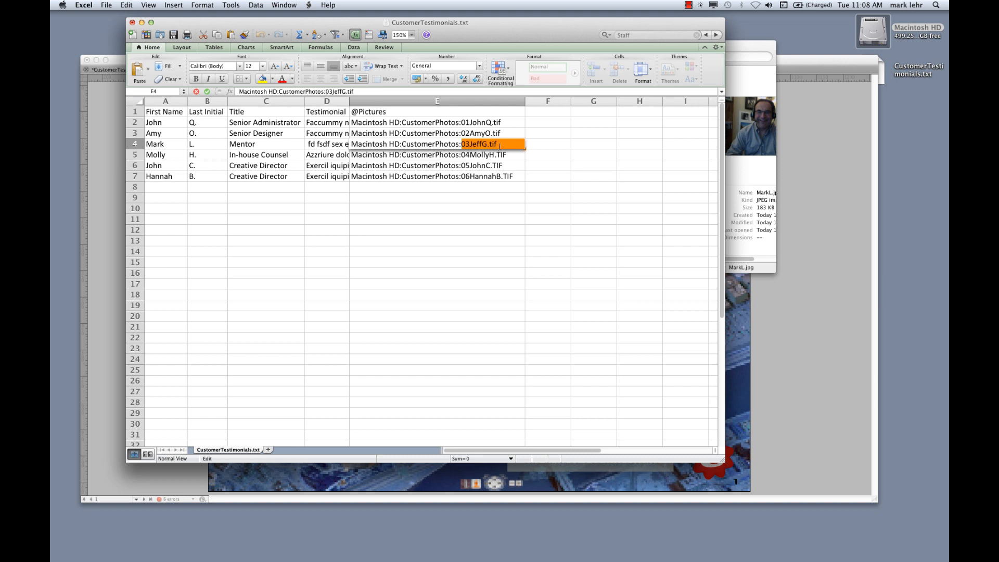
pyautogui.write('MarkL.jpg')
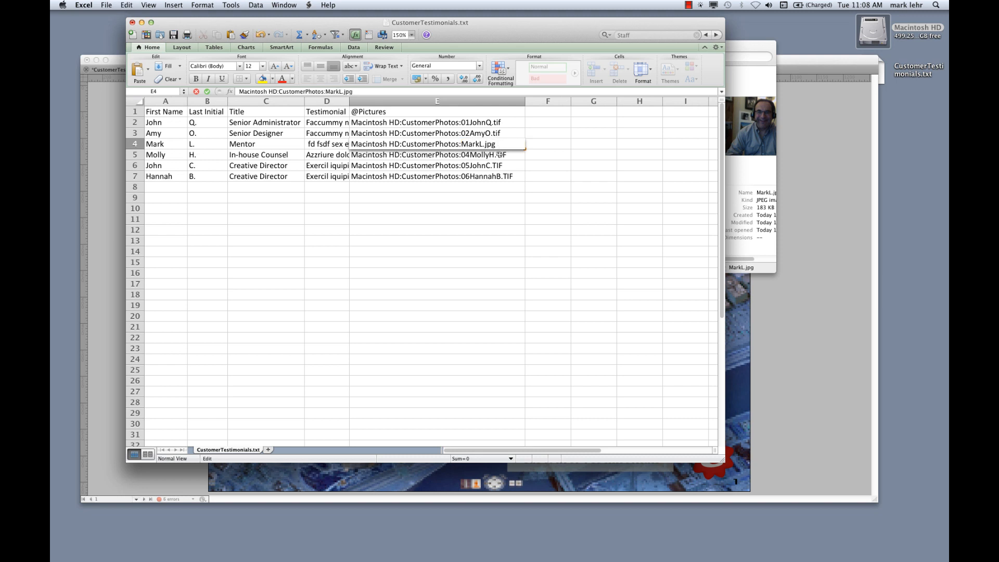
pyautogui.click(460, 231)
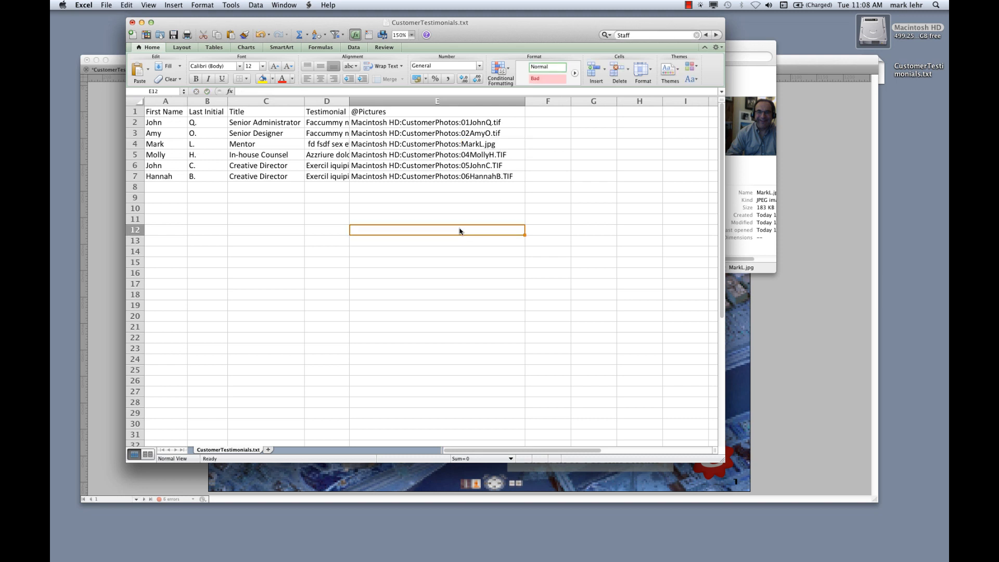
# Save the spreadsheet as Tab Delimited Text (.txt) named CustomerTestimonials.txt on the Desktop, replacing the existing file and accepting the format limitations
pyautogui.press('super+s')
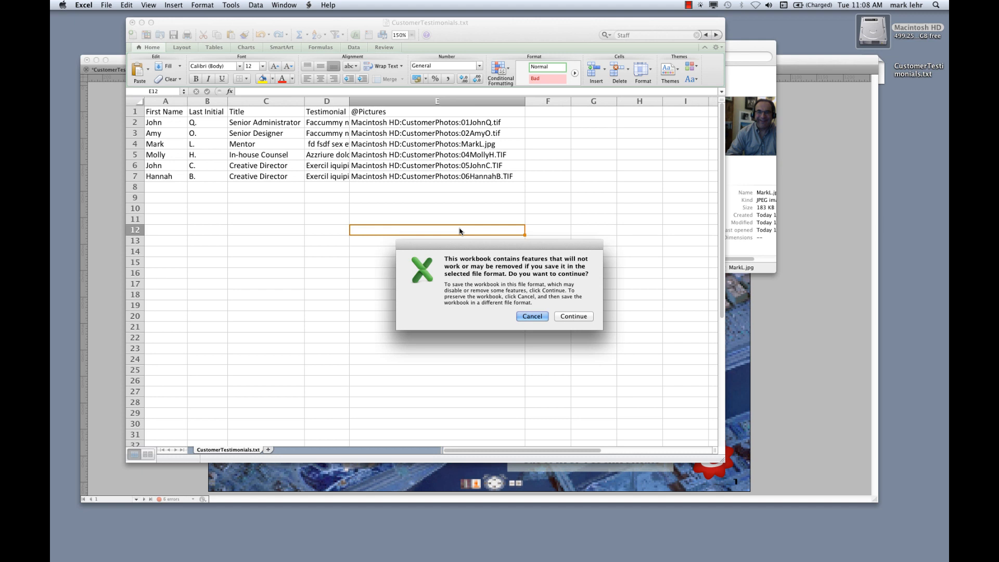
pyautogui.click(573, 317)
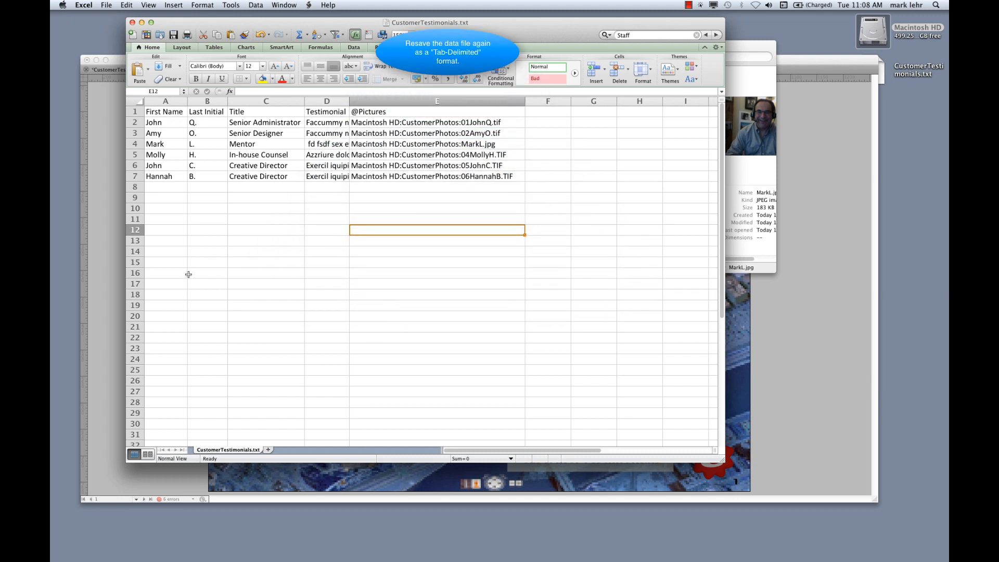
pyautogui.click(105, 4)
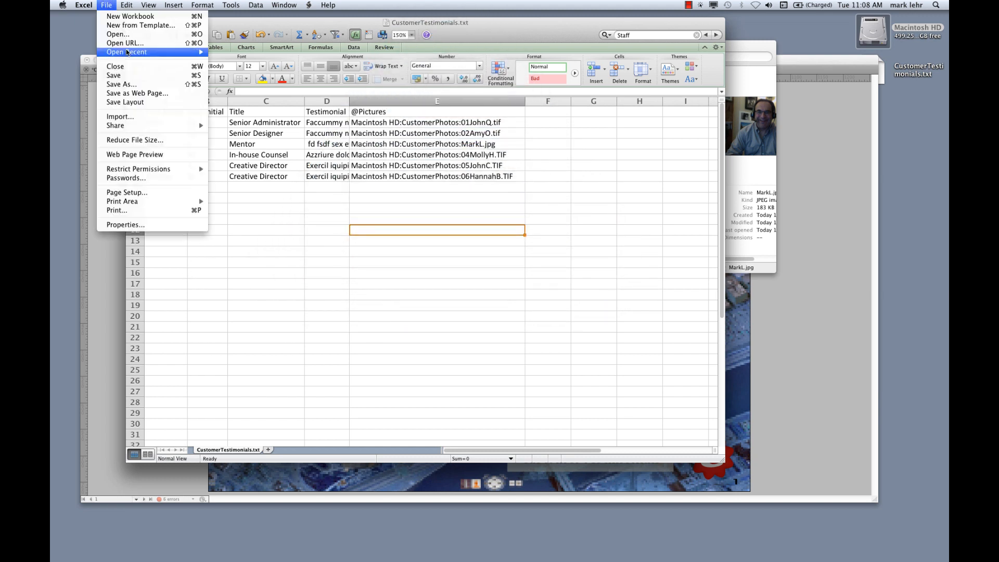
pyautogui.click(134, 77)
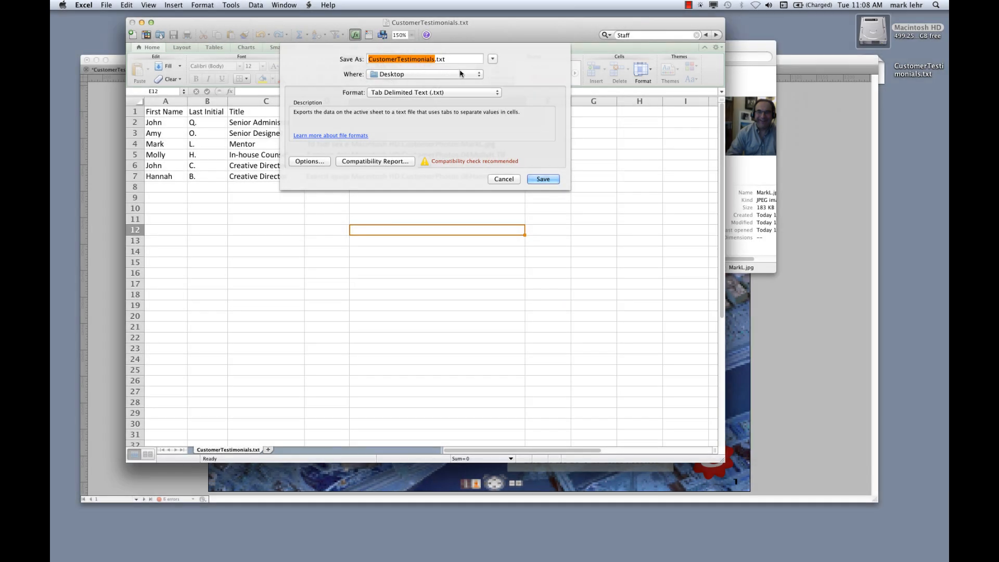
pyautogui.click(542, 179)
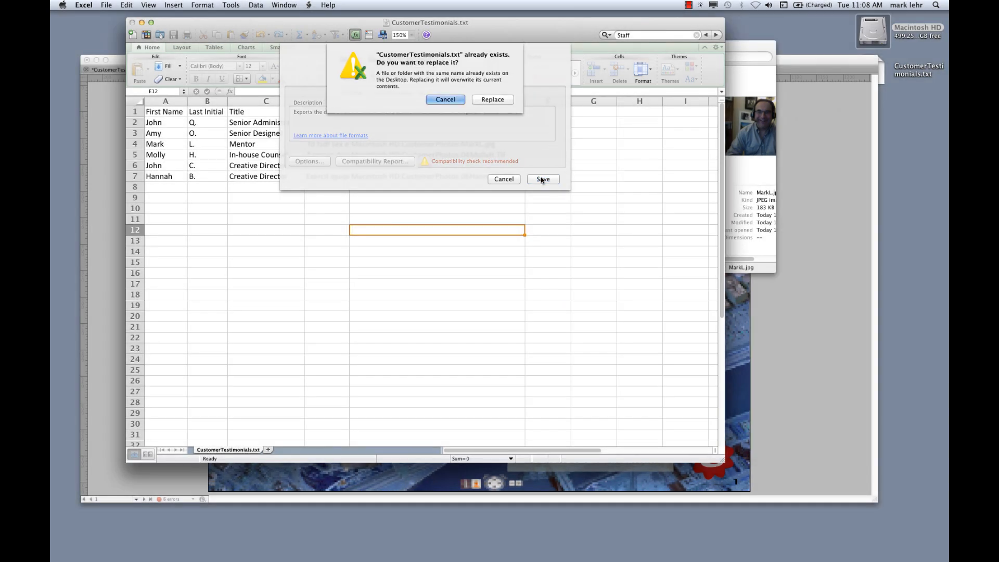
pyautogui.click(497, 99)
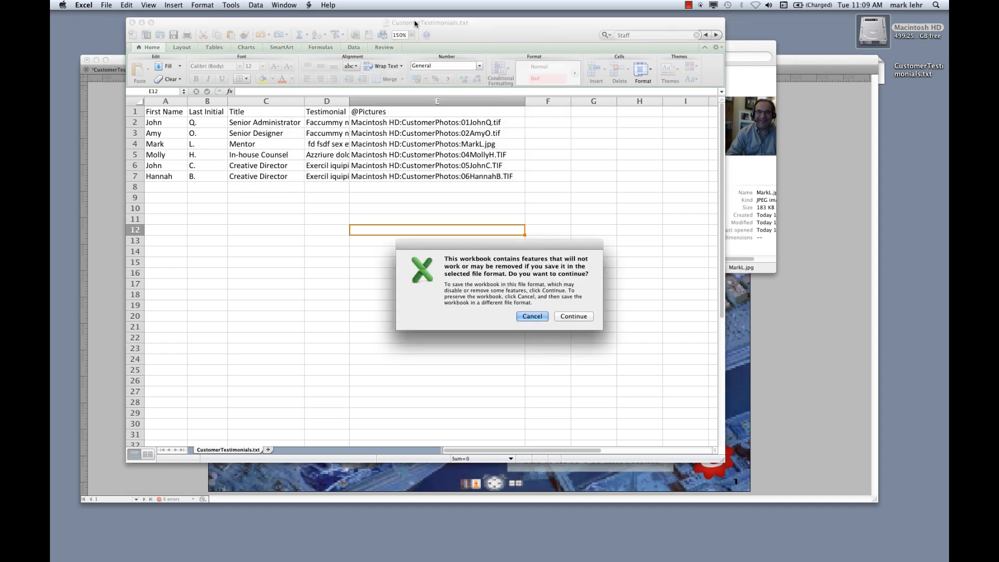
pyautogui.click(583, 317)
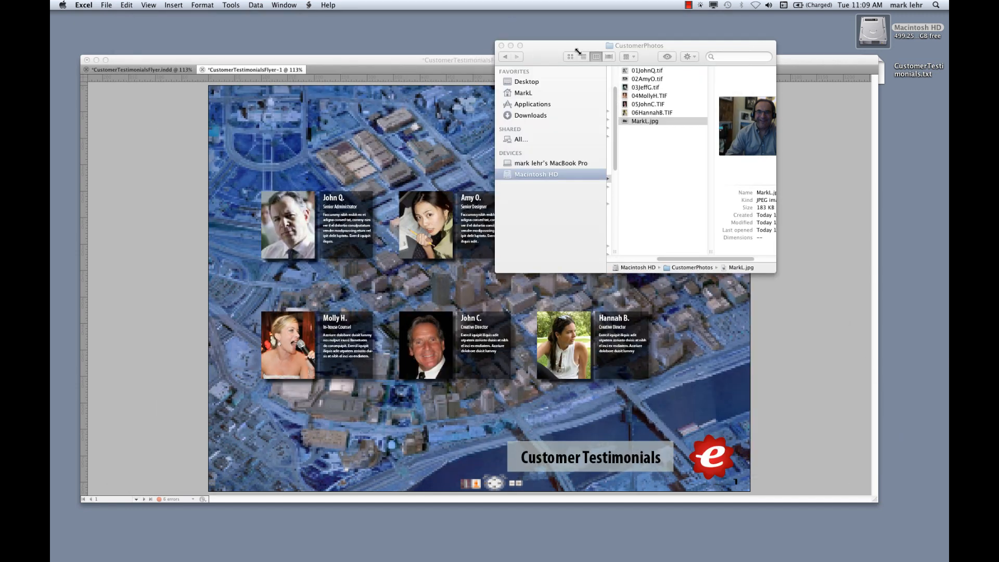
# Close the photo folder window, switch to InDesign and close the old merged document CustomerTestimonialsFlyer-1 without saving
pyautogui.click(501, 45)
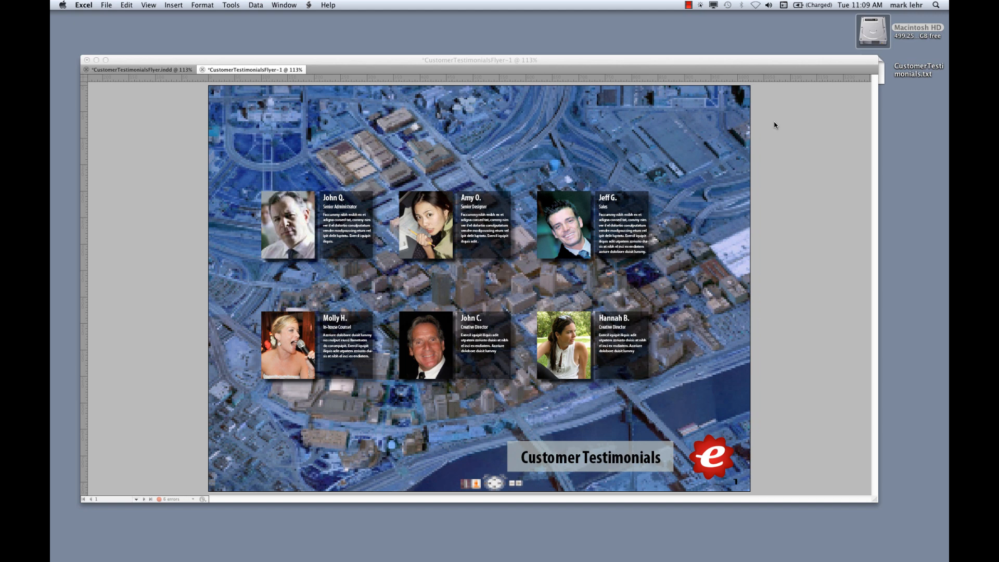
pyautogui.click(775, 125)
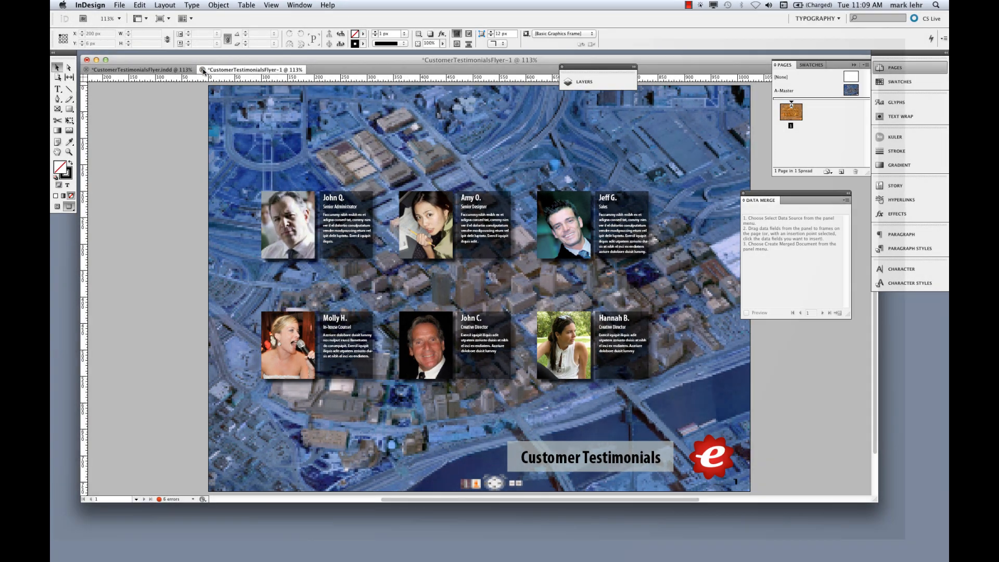
pyautogui.click(203, 70)
pyautogui.click(462, 161)
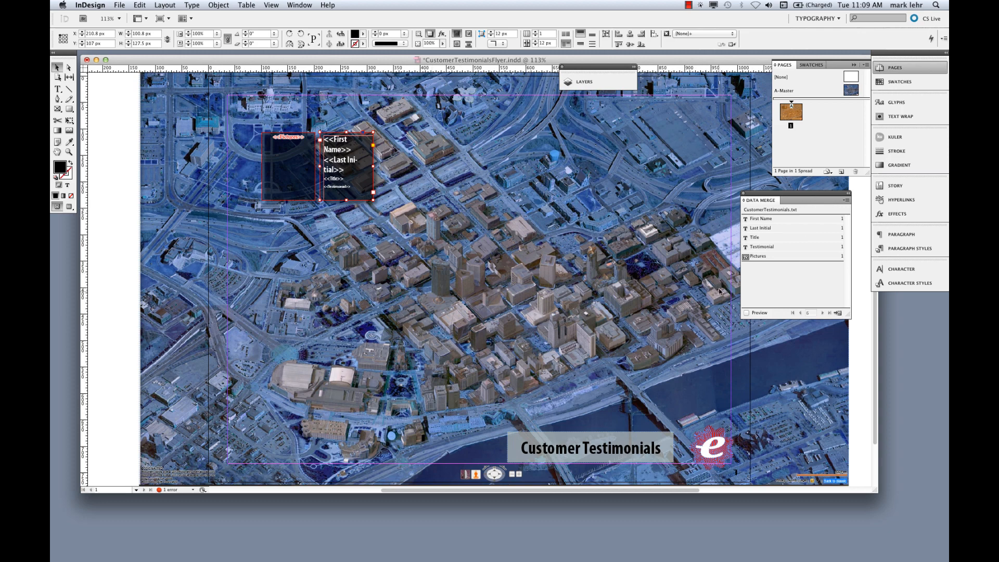
# Preview the merge data in CustomerTestimonialsFlyer.indd and update its data source
pyautogui.click(747, 313)
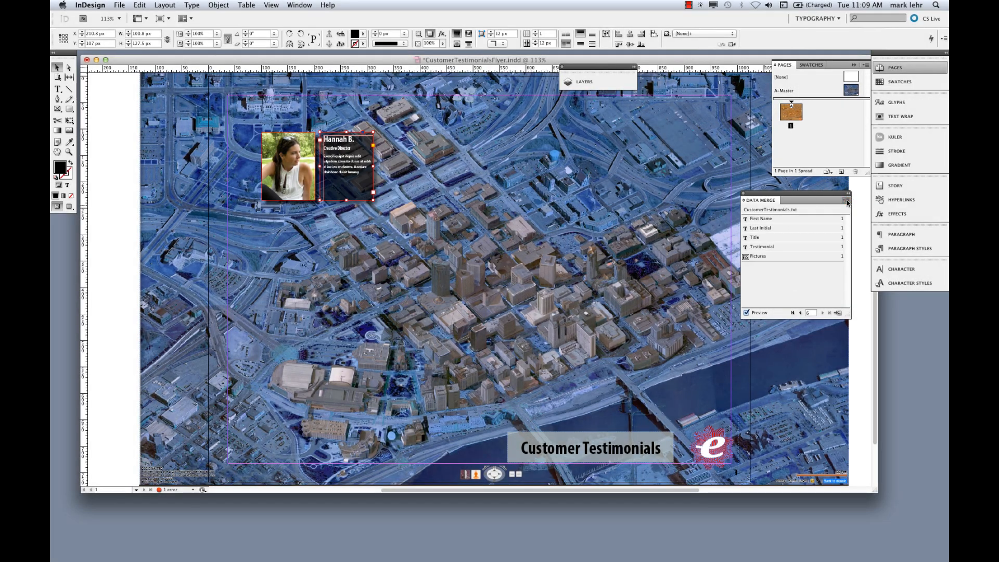
pyautogui.click(848, 201)
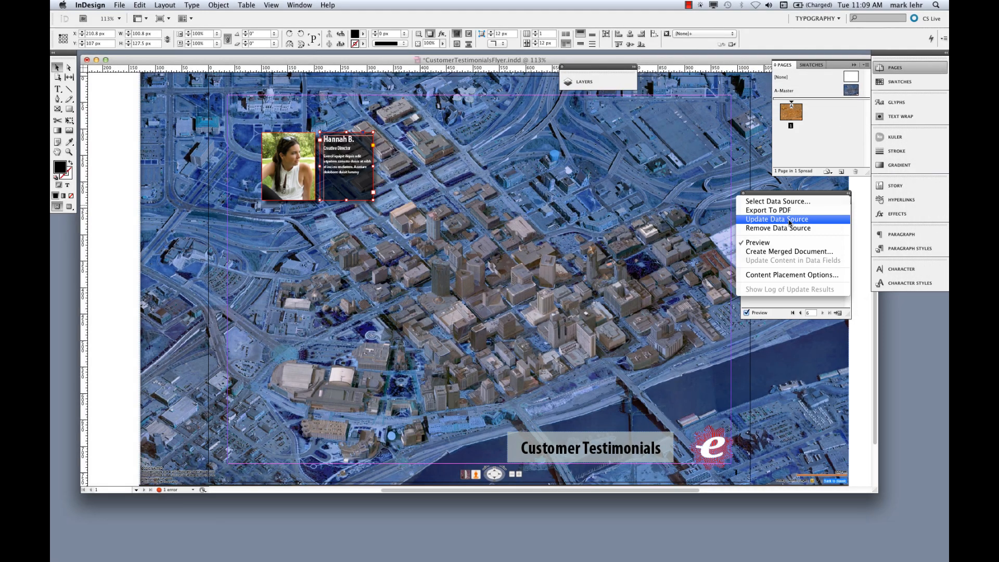
pyautogui.click(789, 221)
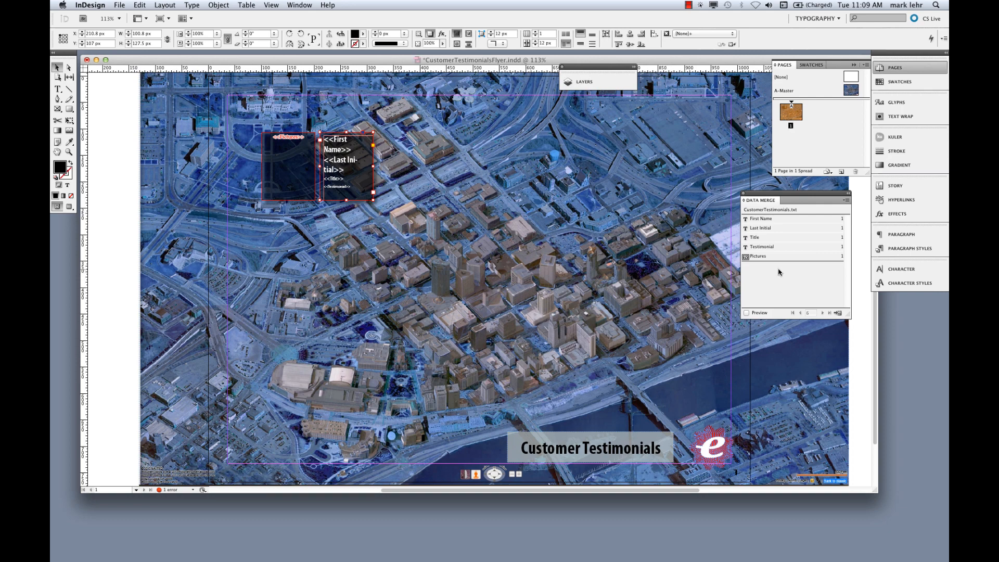
# Turn on the merge preview and step back through the records to record 1, checking the edited third record
pyautogui.click(747, 314)
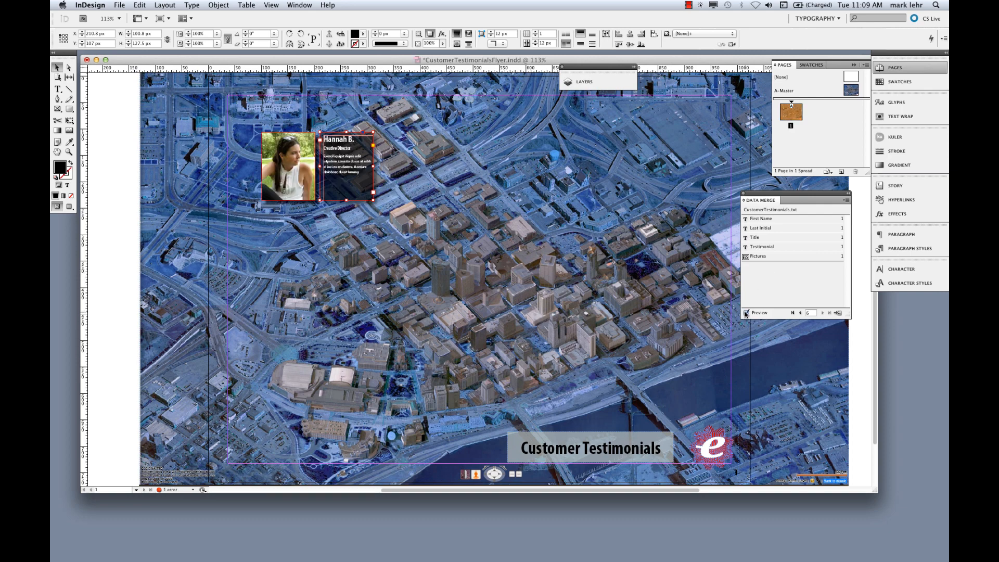
pyautogui.click(800, 314)
pyautogui.click(800, 313)
pyautogui.click(800, 313)
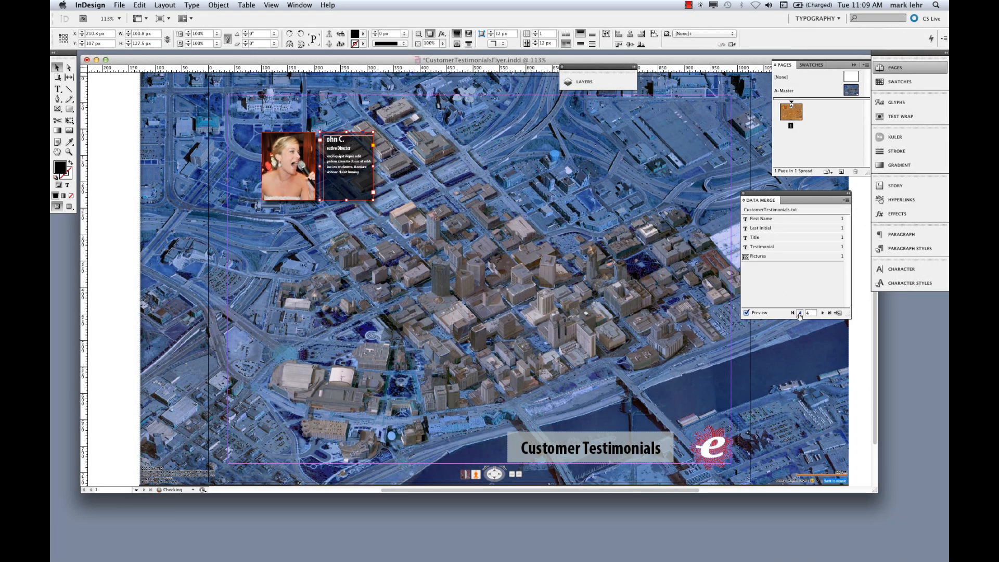
pyautogui.click(799, 314)
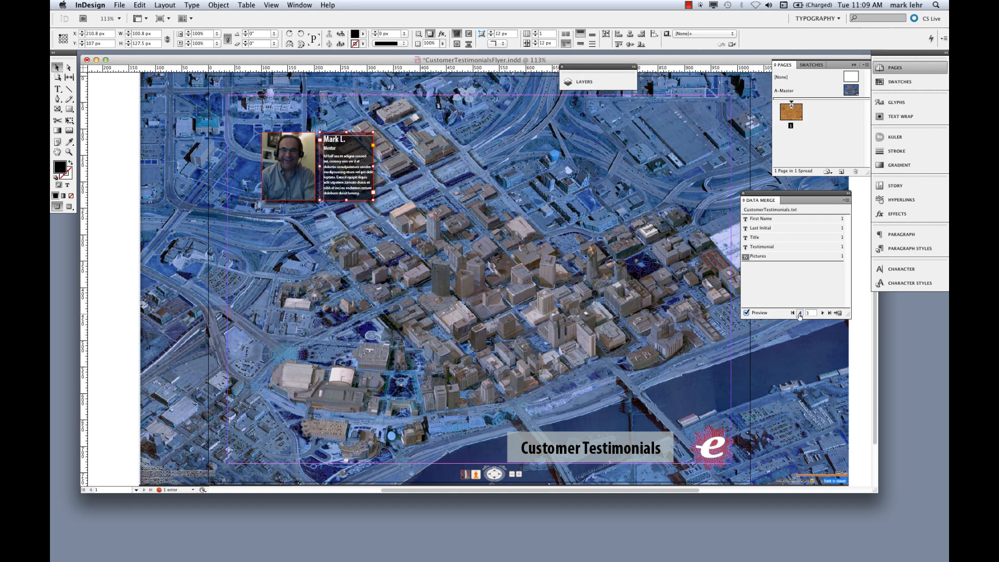
pyautogui.click(800, 313)
pyautogui.click(800, 313)
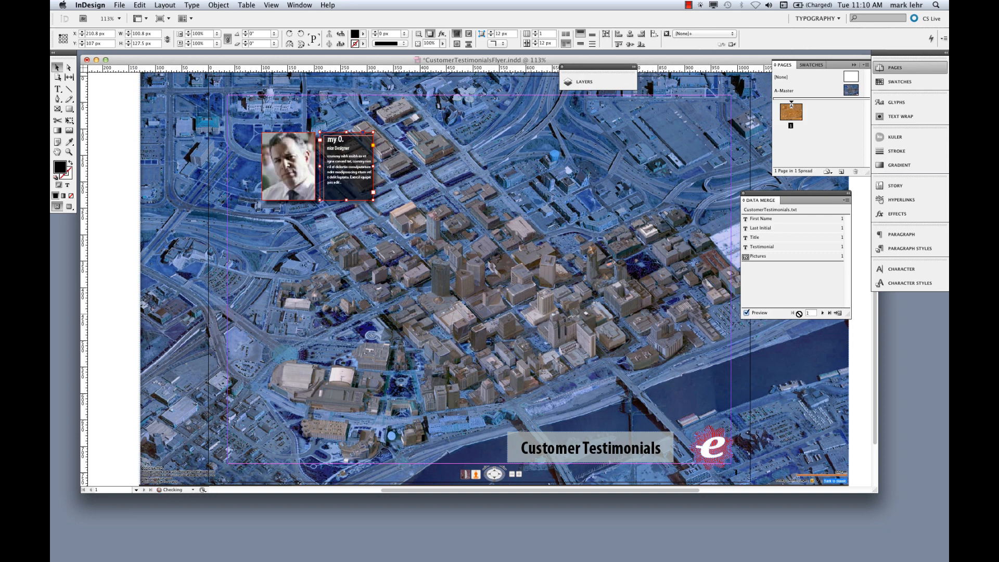
# Preview the multiple-record layout for all records in the merged document settings, closing them without creating the document
pyautogui.click(838, 313)
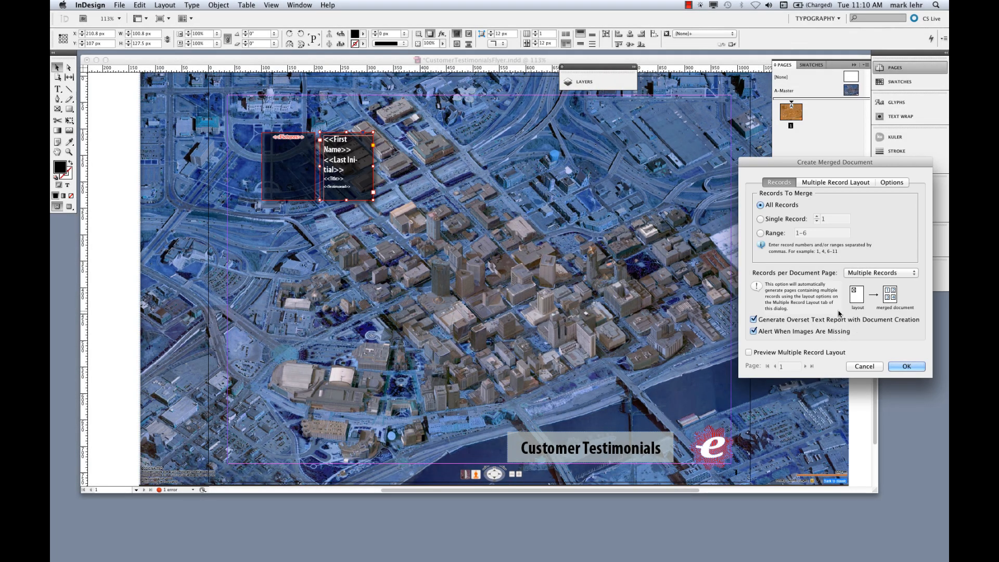
pyautogui.click(749, 353)
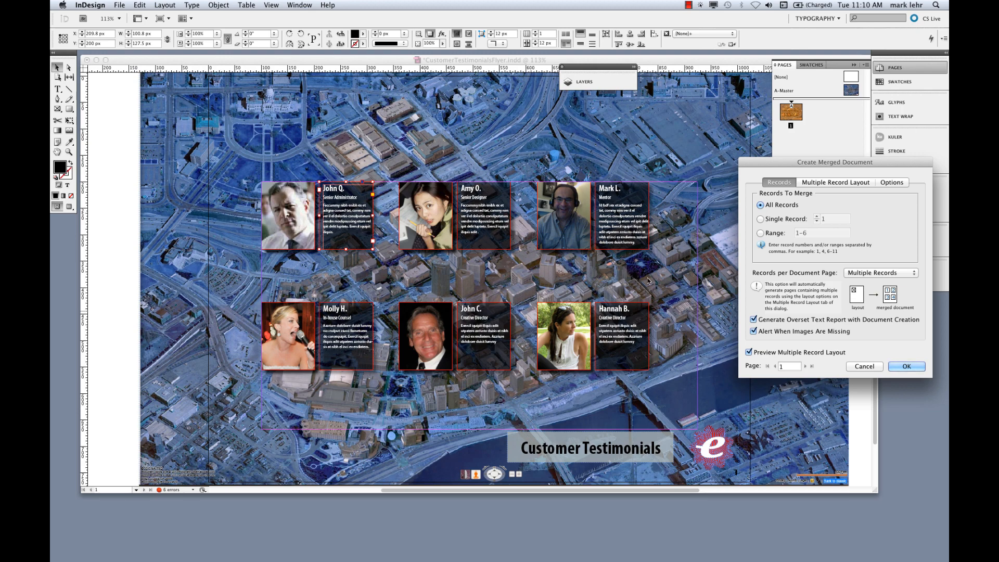
pyautogui.click(863, 366)
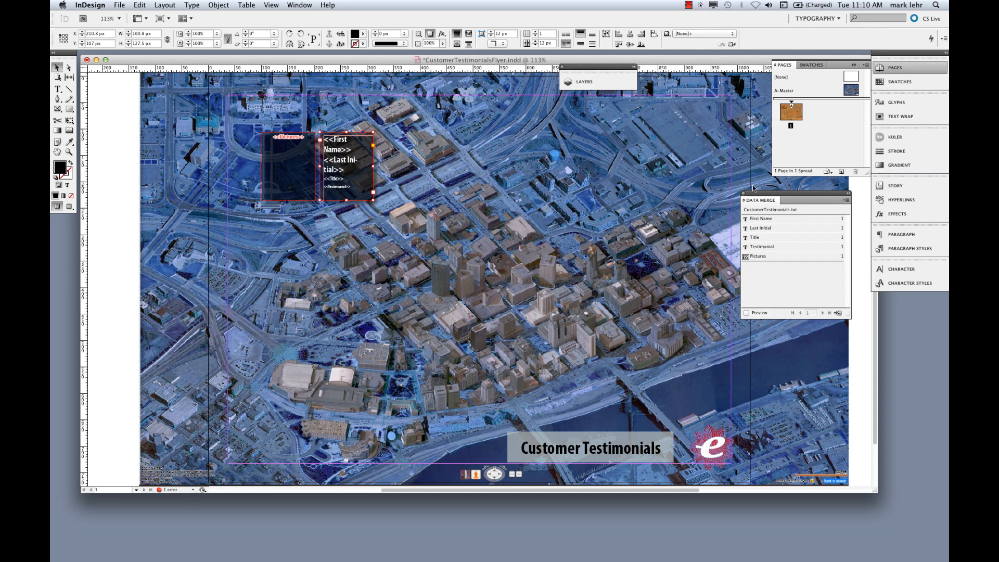
# Examine the placeholder frames up close with the Data Merge panel moved clear of them, and turn on the record preview
pyautogui.moveTo(757, 196); pyautogui.dragTo(483, 113)
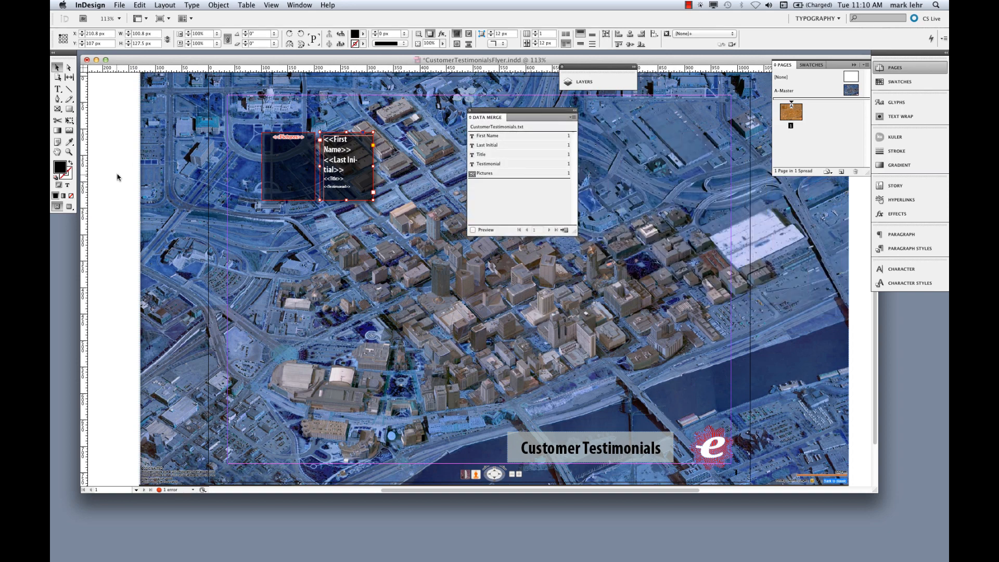
pyautogui.click(69, 152)
pyautogui.moveTo(399, 238); pyautogui.dragTo(407, 241)
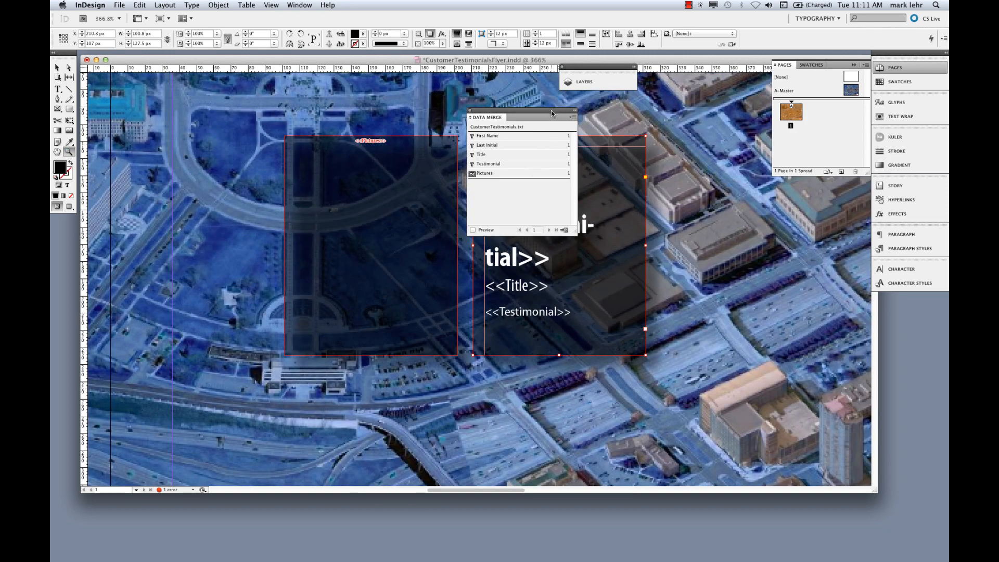
pyautogui.moveTo(551, 110); pyautogui.dragTo(765, 206)
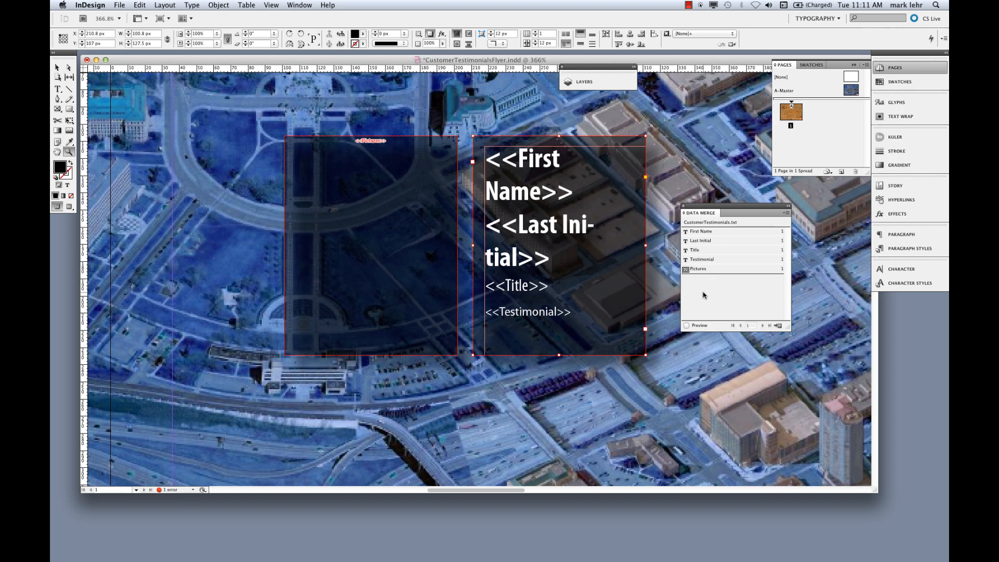
pyautogui.click(686, 326)
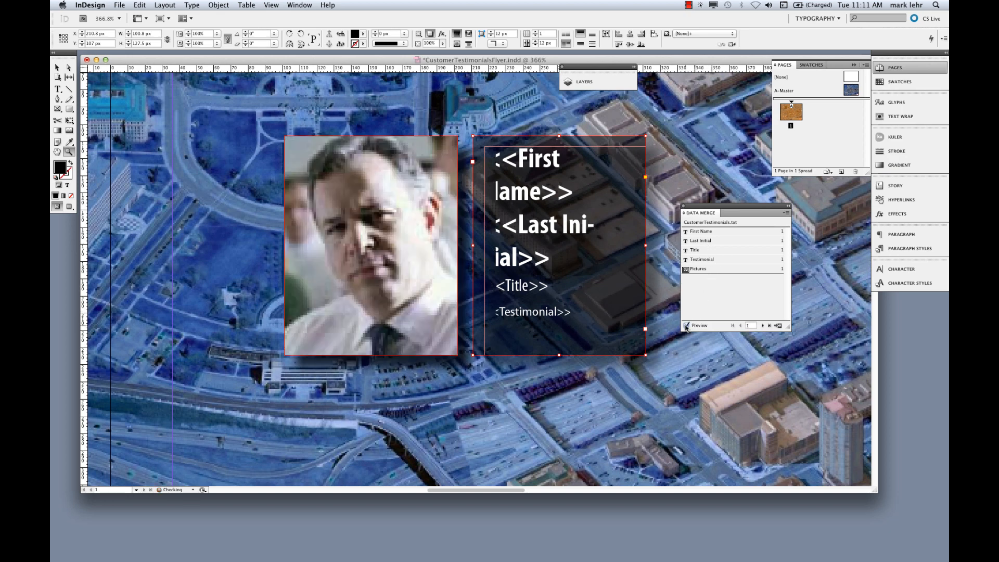
# Reopen the merged document settings and preview all records as a multiple-record layout, checking the arrangement of testimonials across the page
pyautogui.click(779, 326)
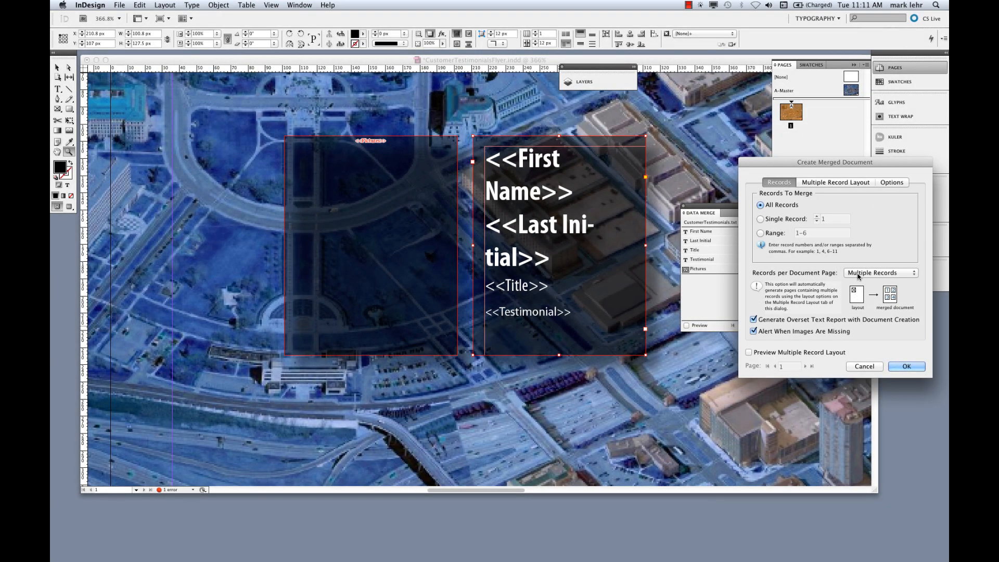
pyautogui.click(749, 353)
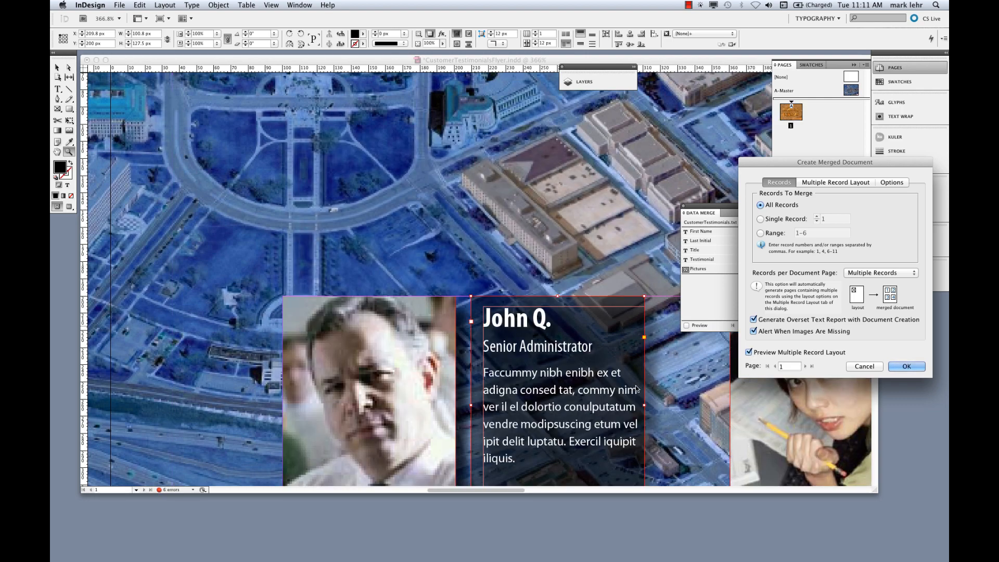
pyautogui.press('super+minus')
pyautogui.press('super+minus')
pyautogui.press('super+minus')
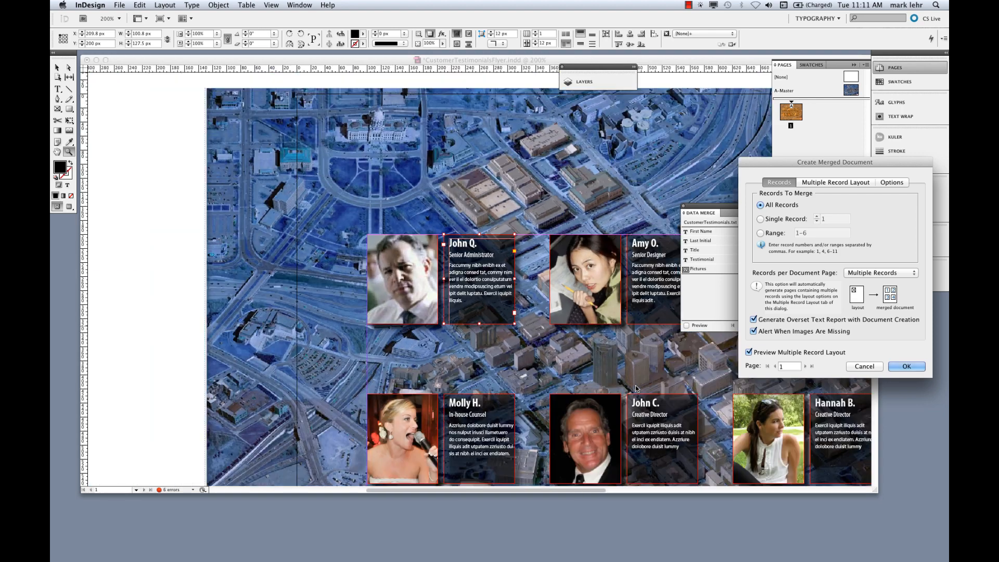
pyautogui.press('super+minus')
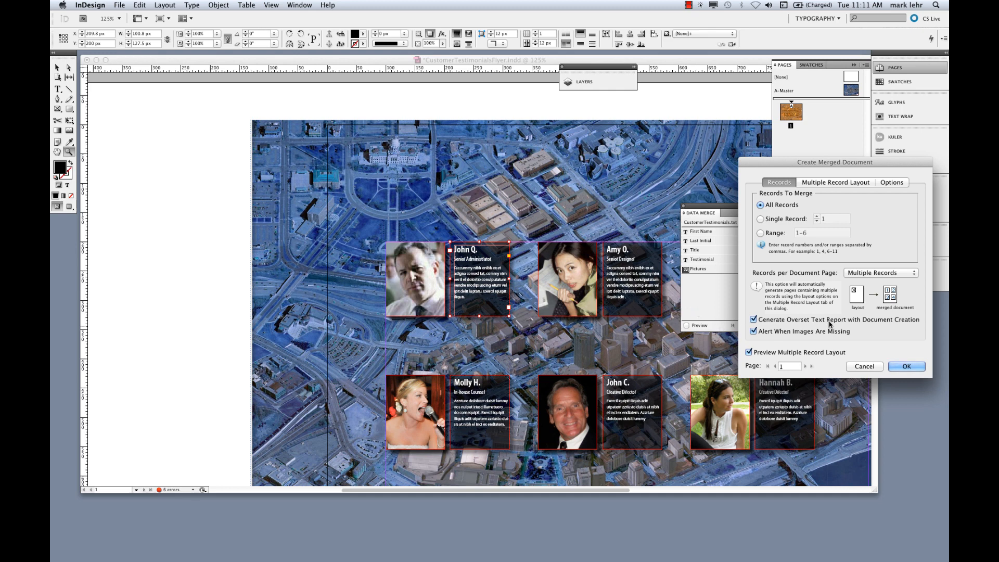
# Review the multiple-record margins and spacing and the image placement options, cancel the merge, and show the whole page
pyautogui.click(837, 183)
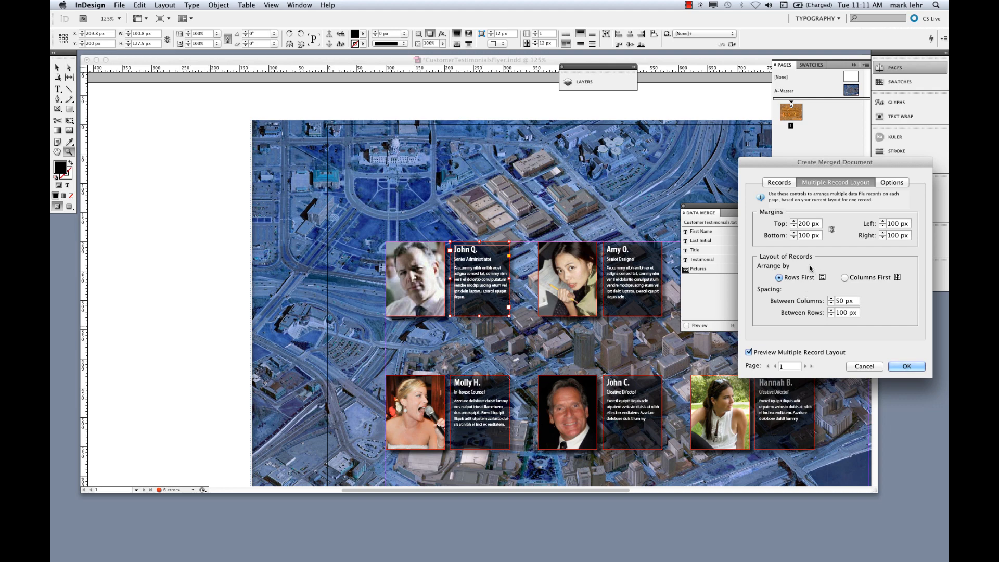
pyautogui.click(893, 182)
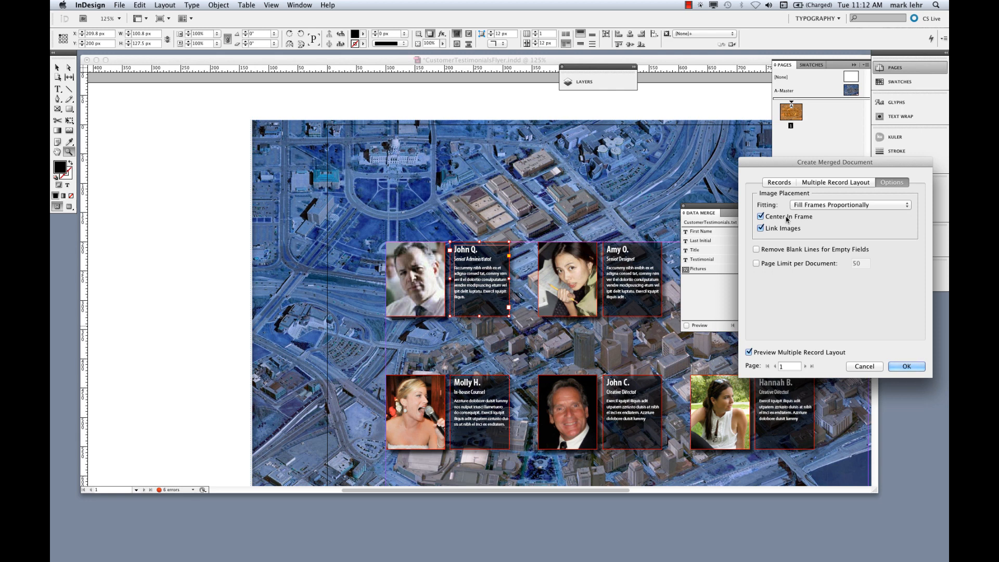
pyautogui.click(863, 366)
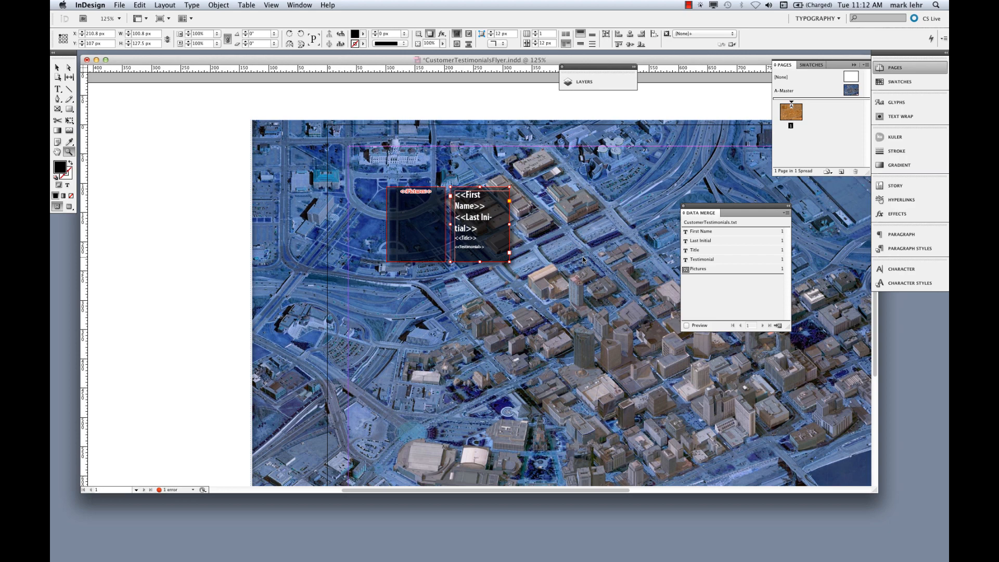
pyautogui.press('super+0')
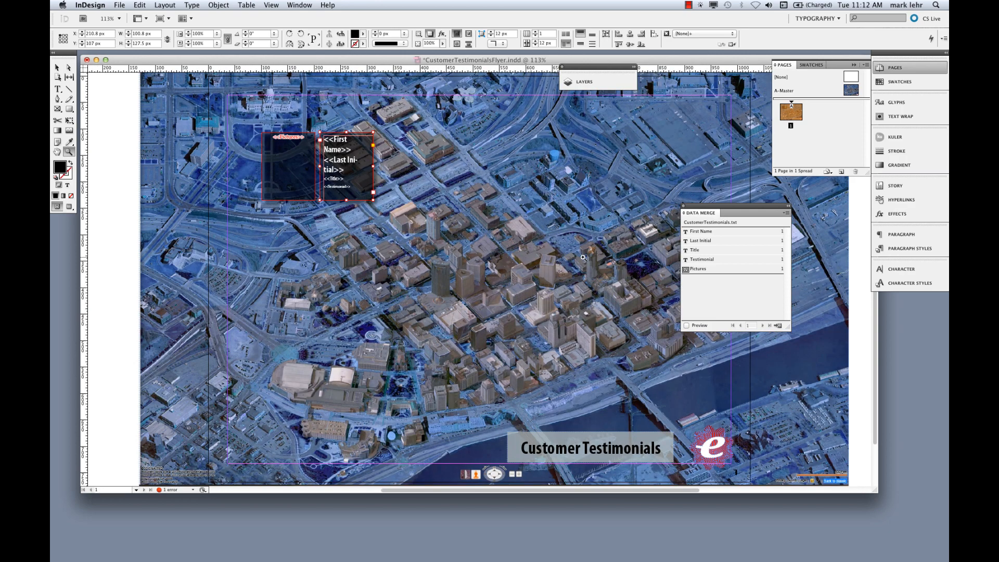